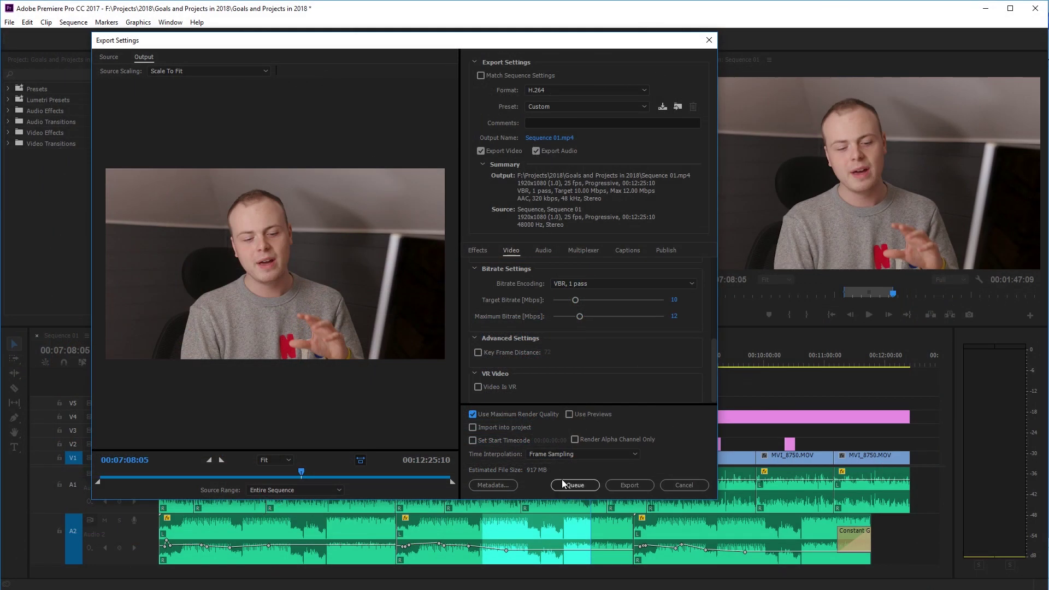
# Step: Queue Sequence 01 as an H.264 job in Media Encoder, cancelling the audio preview render
pyautogui.click(578, 489)
pyautogui.click(639, 484)
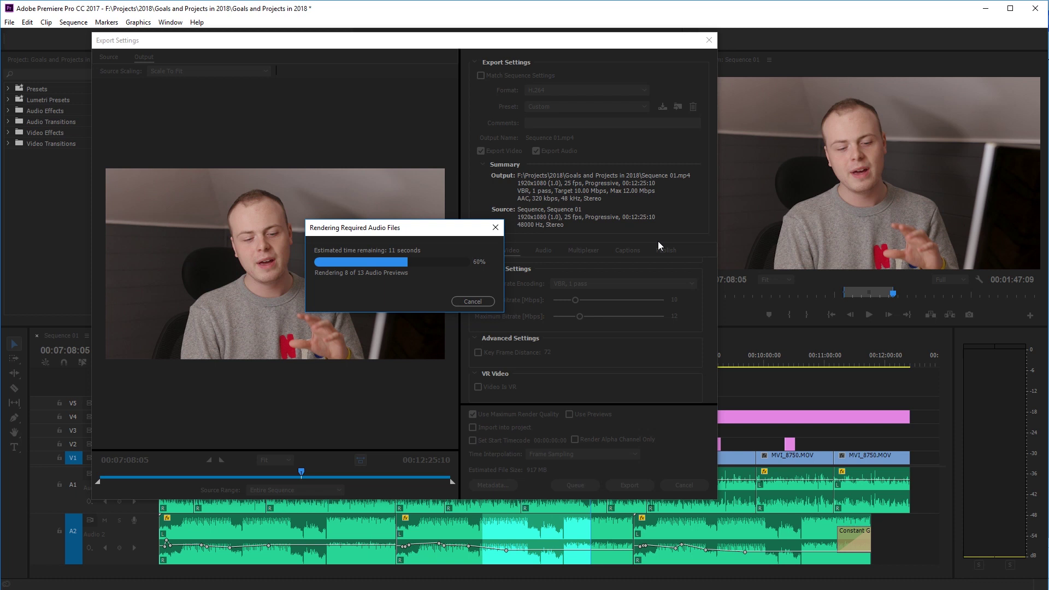
pyautogui.click(475, 302)
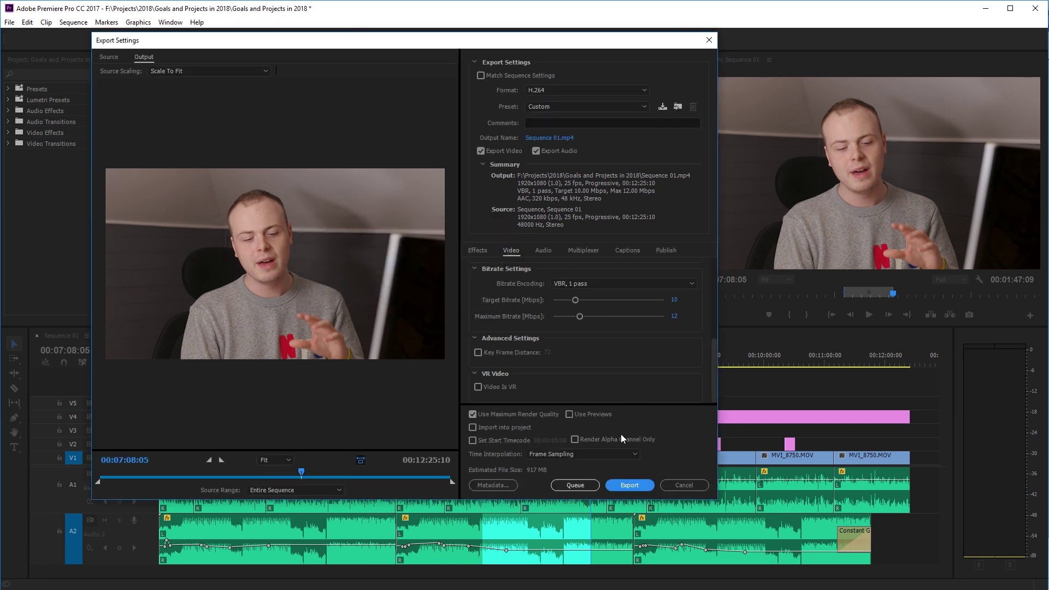
pyautogui.click(576, 485)
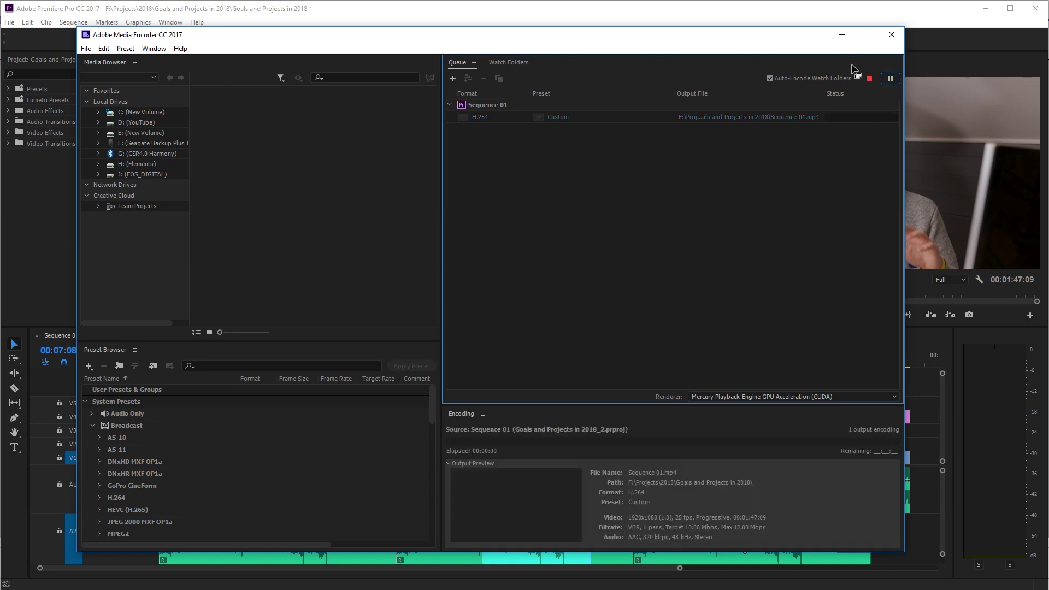
# Step: Start the encoding queue and move the playhead back toward the sequence start
pyautogui.click(841, 35)
pyautogui.click(363, 359)
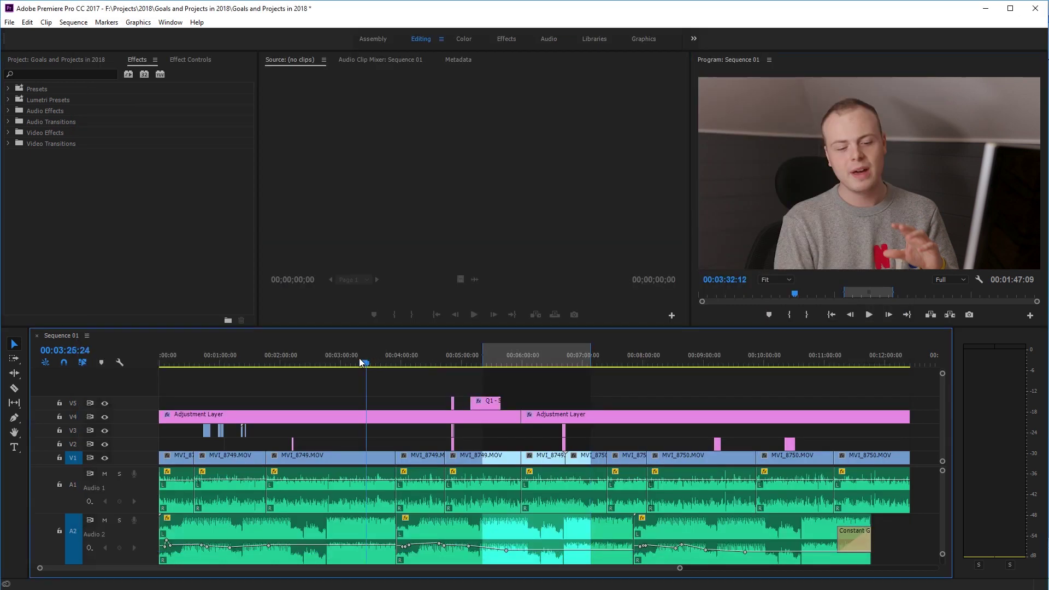
pyautogui.click(648, 358)
pyautogui.click(300, 363)
pyautogui.click(246, 362)
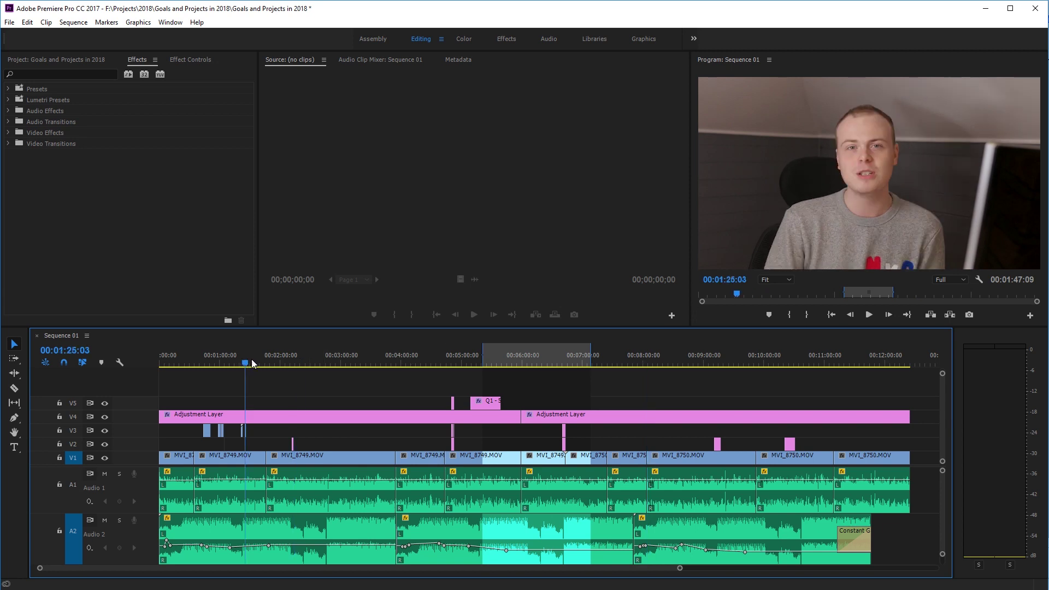
# Step: Scrub the playhead from 00:00:34:22 through 00:02:11:18, settling at 00:01:46:13
pyautogui.click(192, 364)
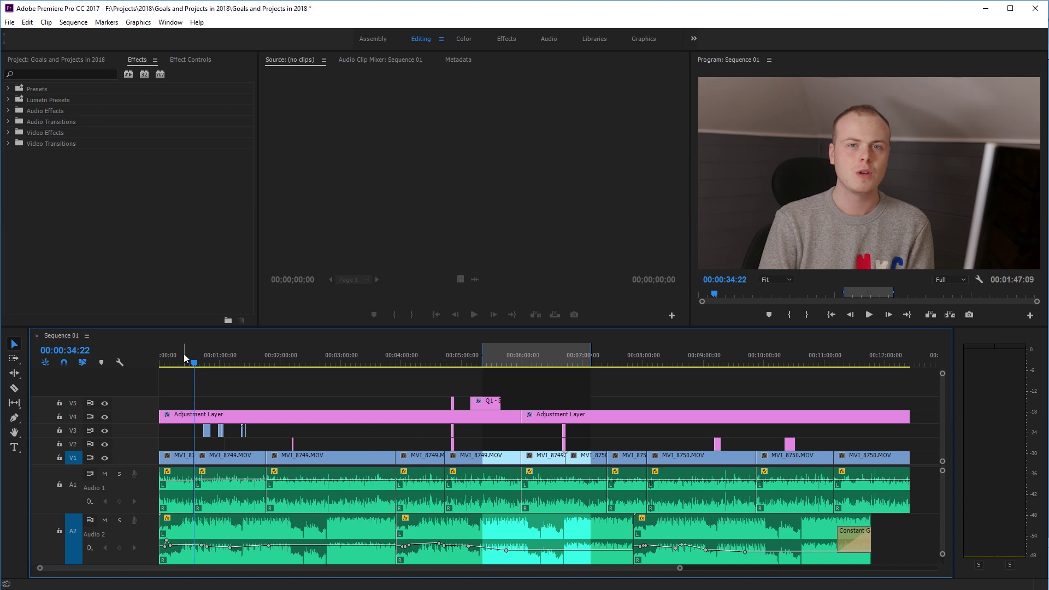
pyautogui.click(220, 361)
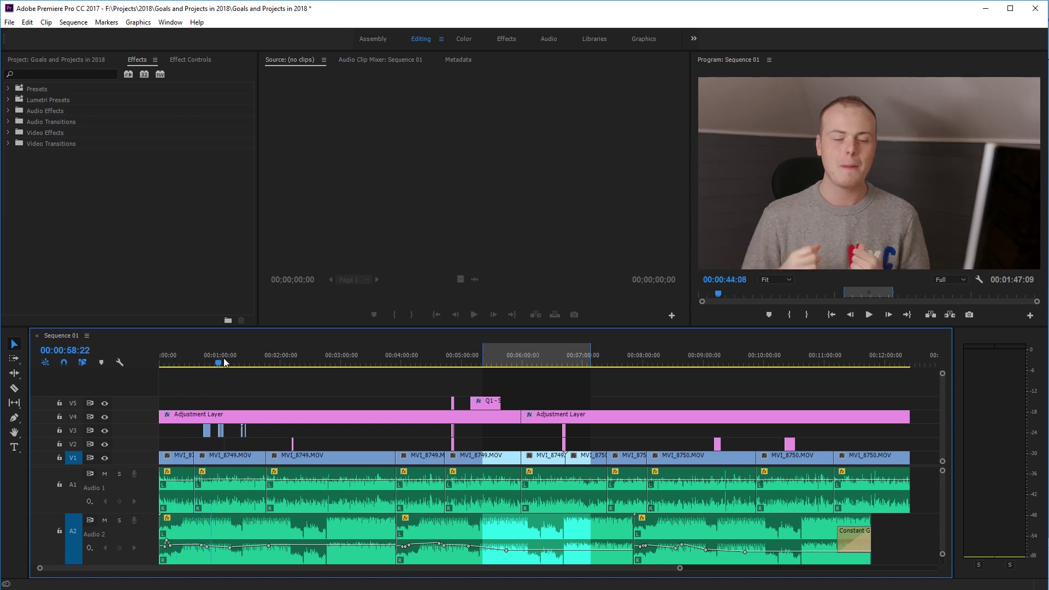
pyautogui.moveTo(224, 361); pyautogui.dragTo(287, 358)
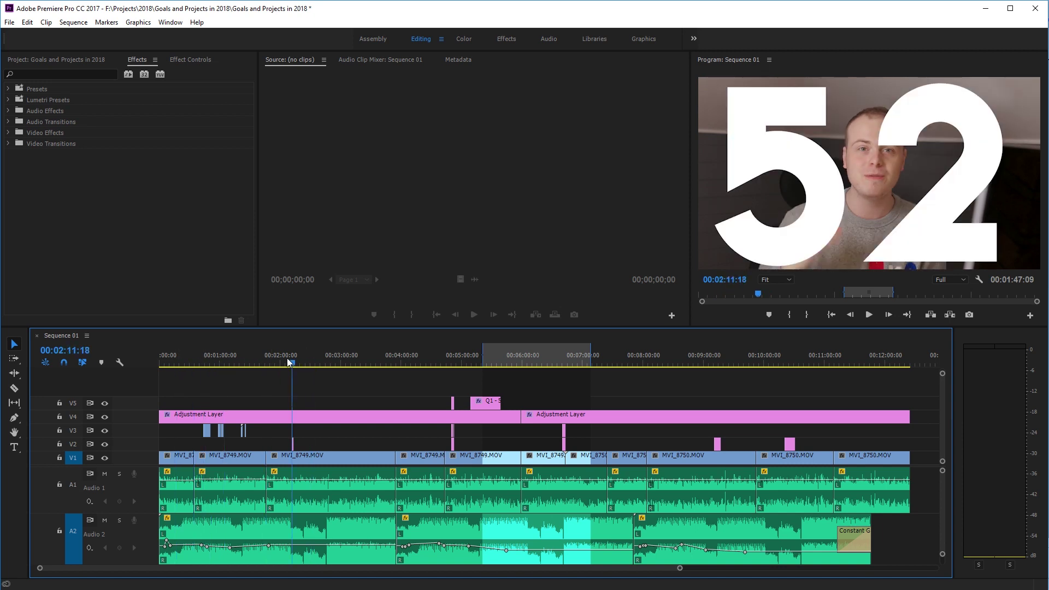
pyautogui.click(278, 362)
pyautogui.moveTo(278, 362); pyautogui.dragTo(266, 363)
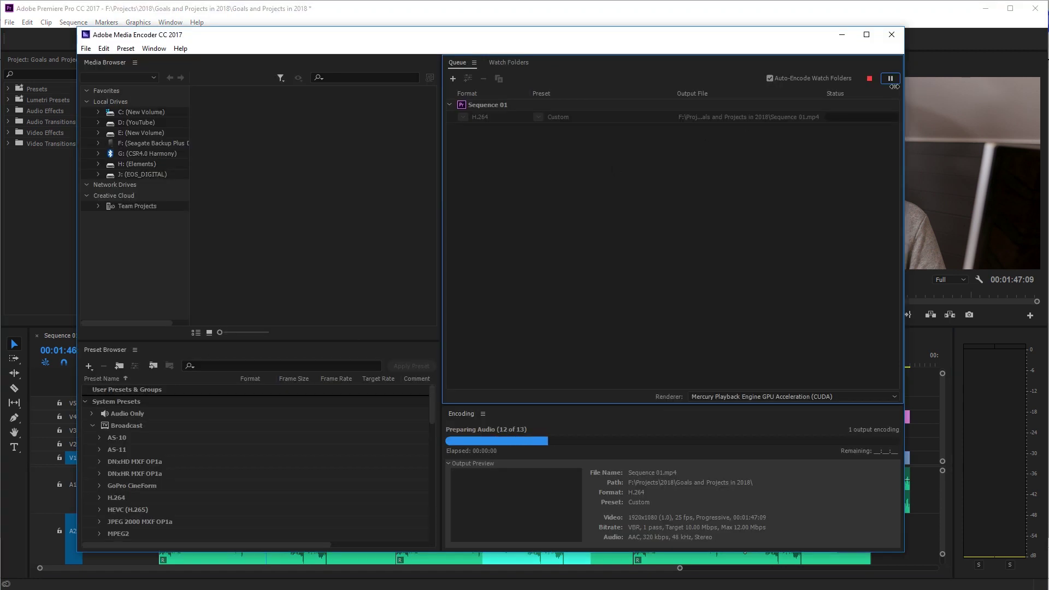
# Step: Stop the Sequence 01 encode without finishing the current file, then return to Premiere
pyautogui.click(869, 78)
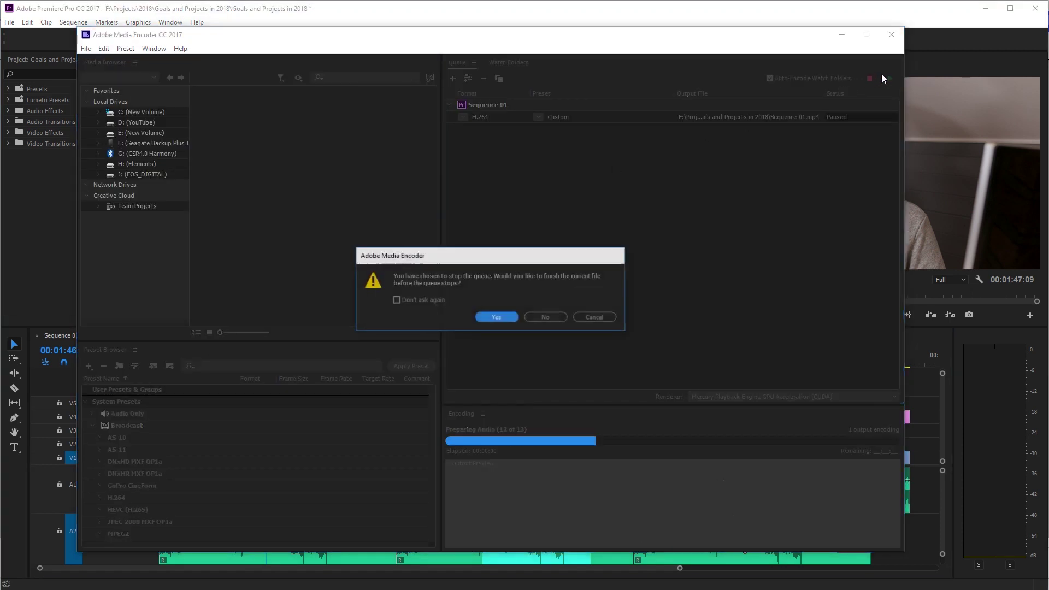
pyautogui.click(547, 319)
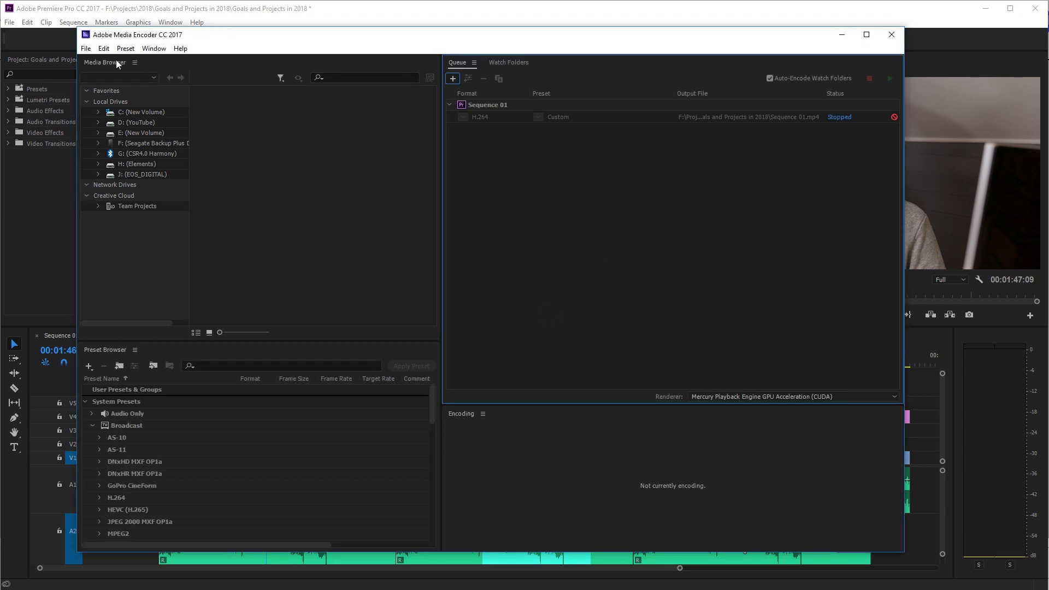
pyautogui.click(9, 22)
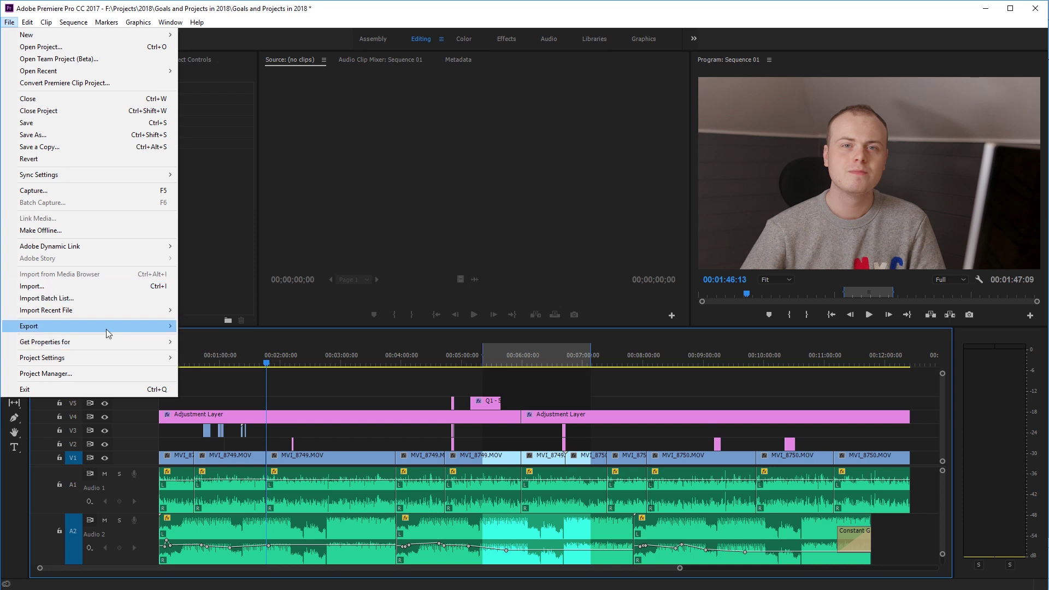
# Step: Export Sequence 01 again and queue a second H.264 job, cancelling the audio render
pyautogui.moveTo(29, 326)
pyautogui.click(188, 328)
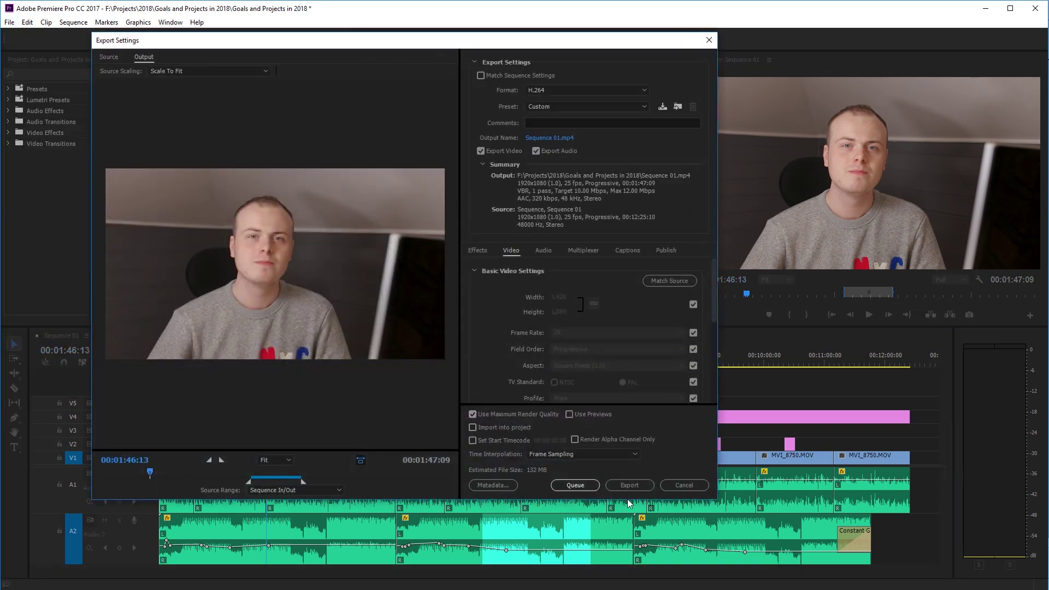
pyautogui.click(631, 488)
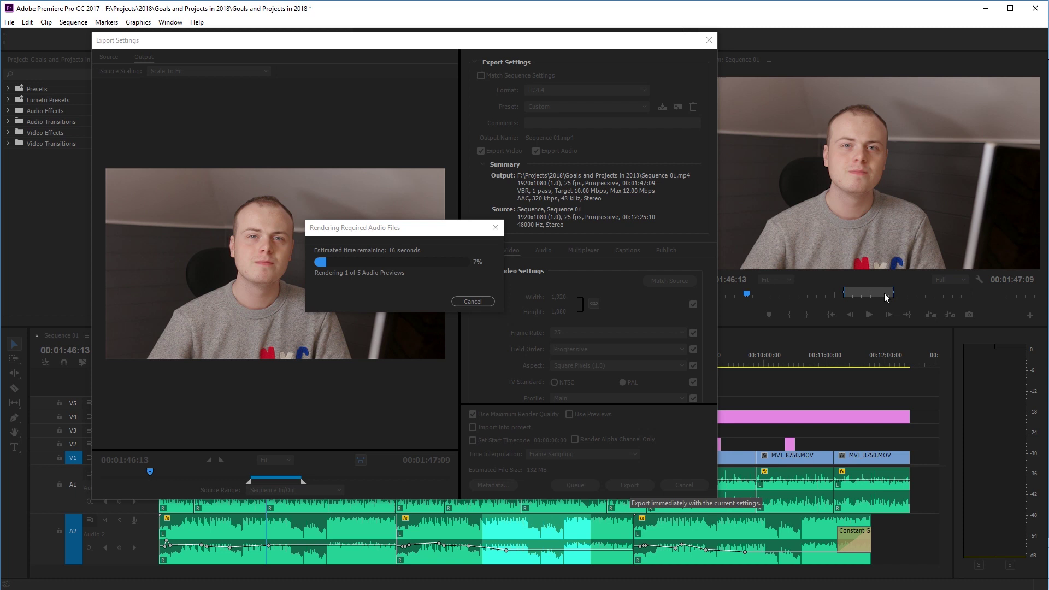
pyautogui.click(474, 300)
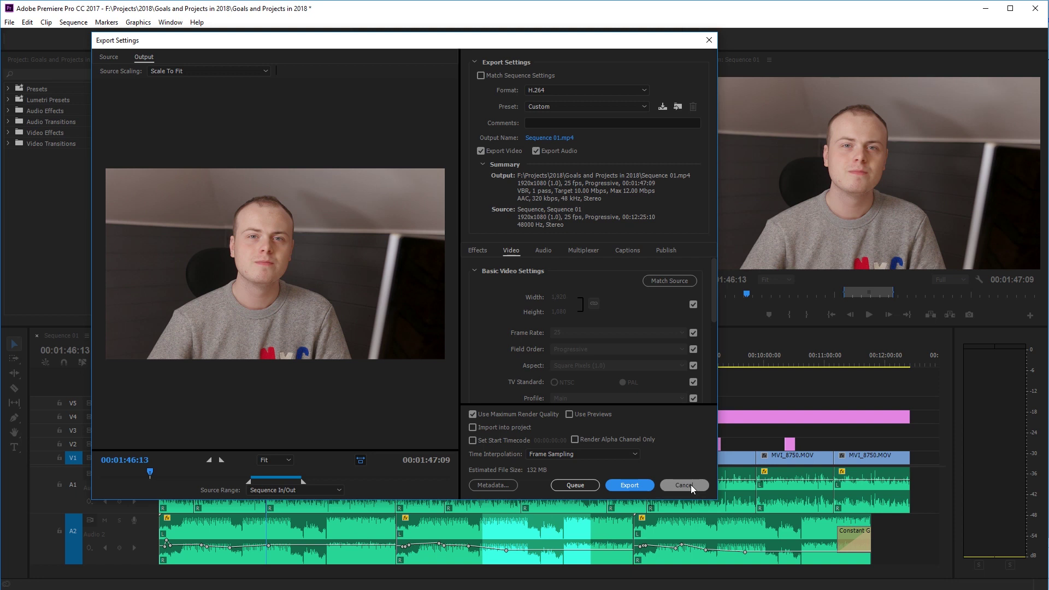
pyautogui.click(629, 485)
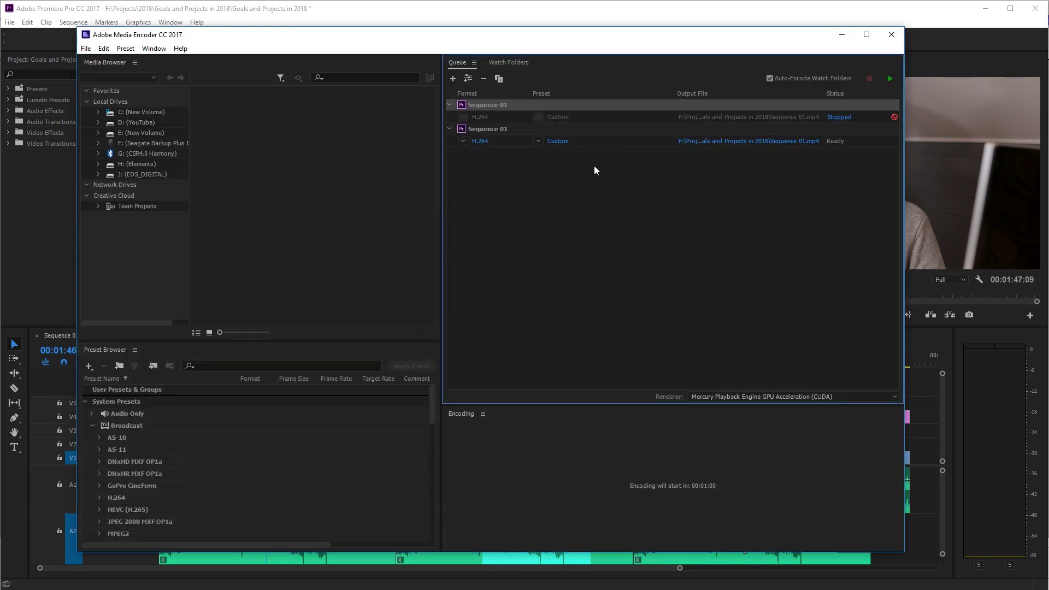
# Step: Try deleting the stopped first job, but keep both jobs in the queue
pyautogui.click(645, 116)
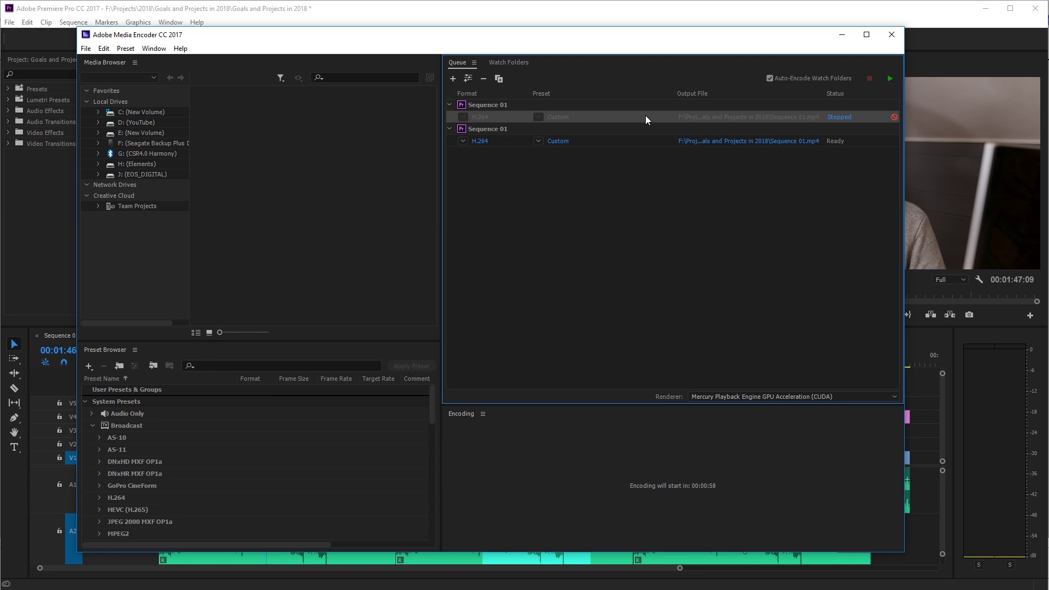
pyautogui.press('Delete')
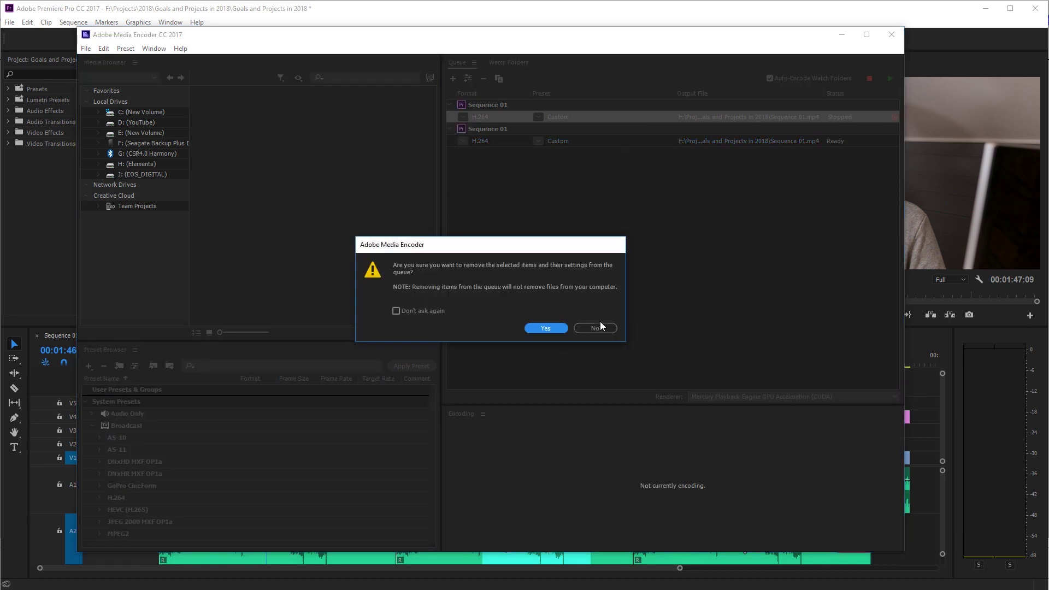
pyautogui.click(599, 327)
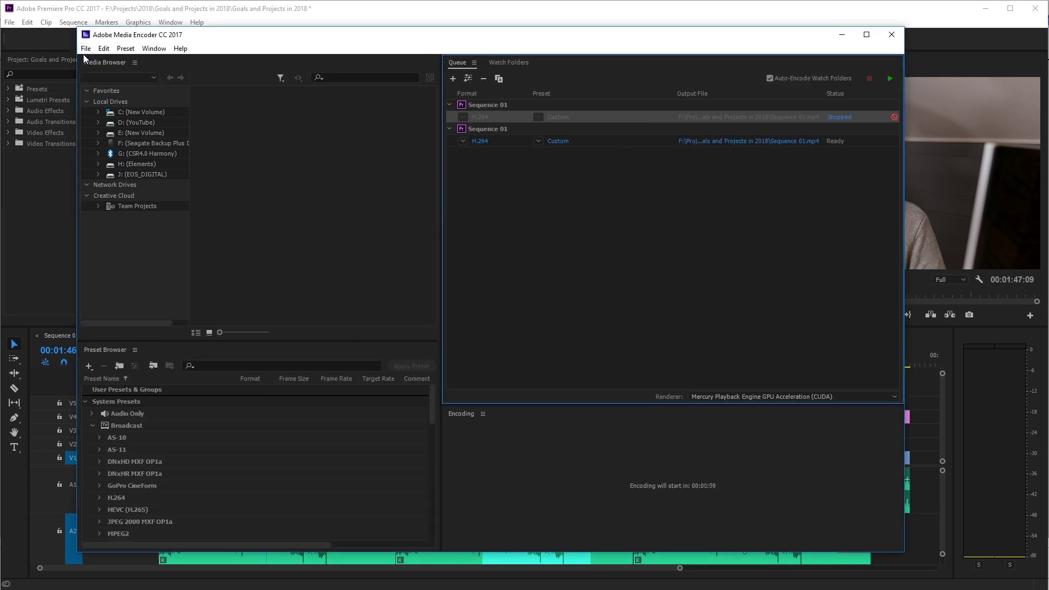
# Step: Set Media Encoder's idle time before auto-starting the queue to 0 minutes
pyautogui.click(103, 49)
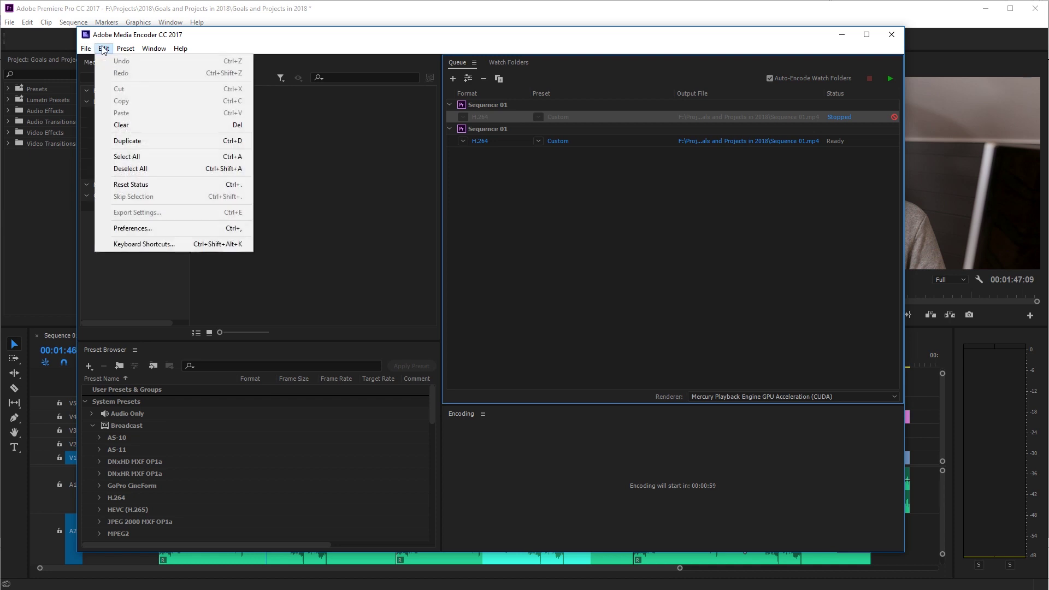
pyautogui.click(140, 229)
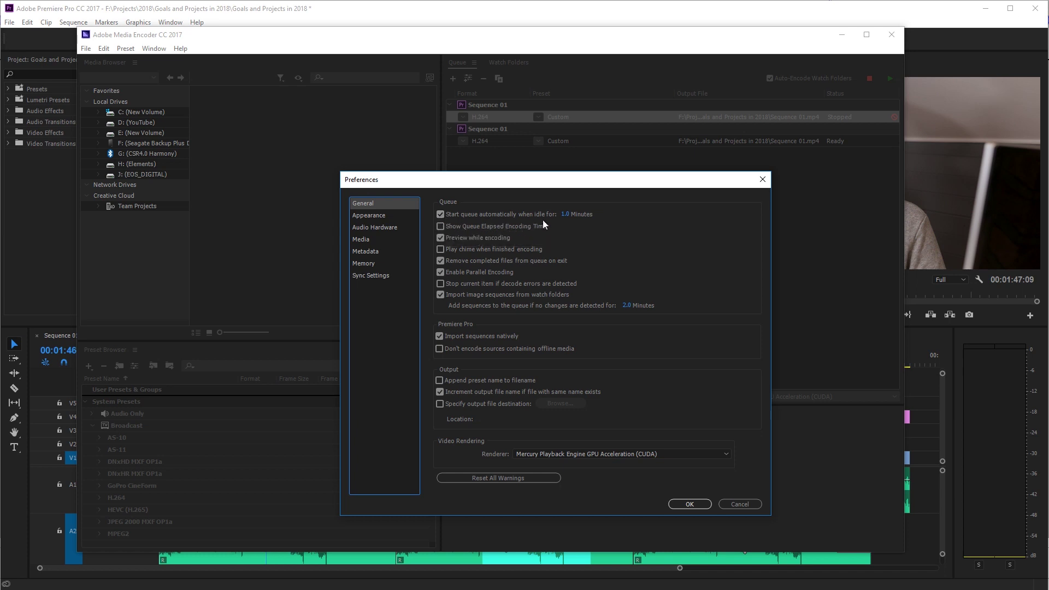
pyautogui.click(563, 214)
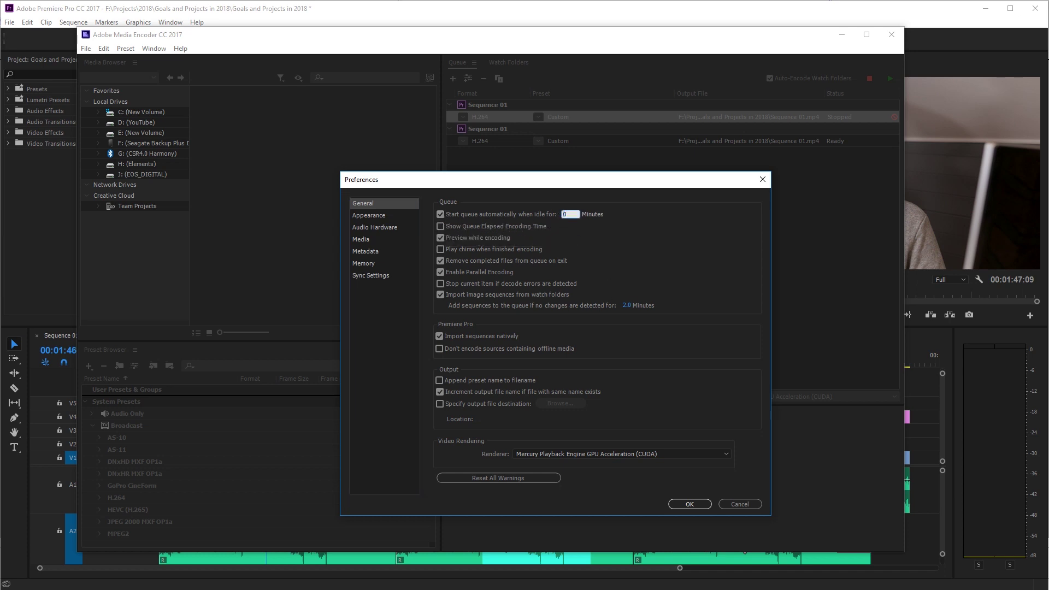
pyautogui.click(685, 504)
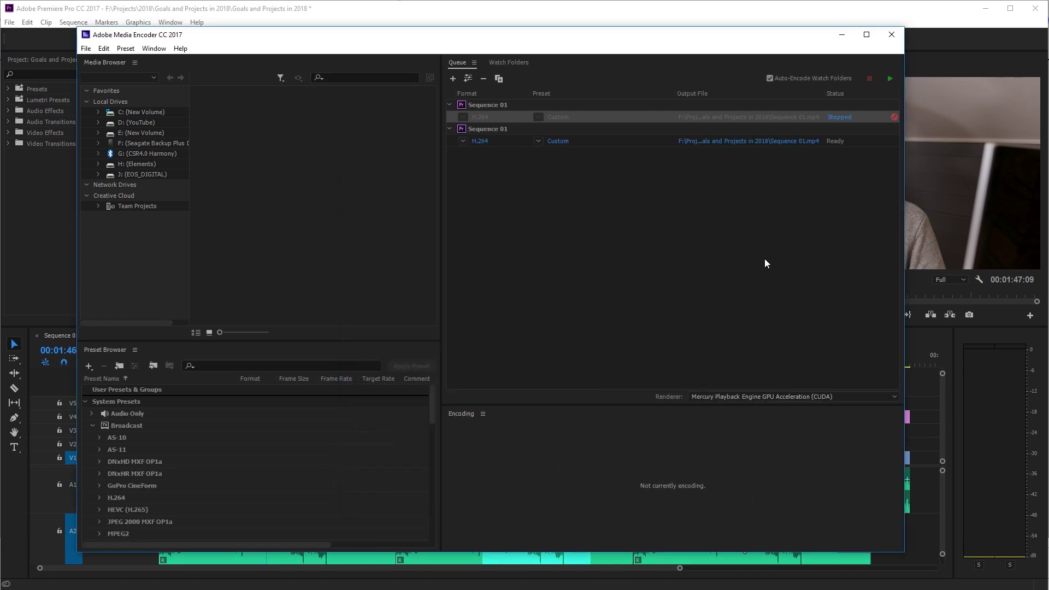
# Step: Close Media Encoder and queue Sequence 01 from Premiere's export settings again
pyautogui.click(890, 37)
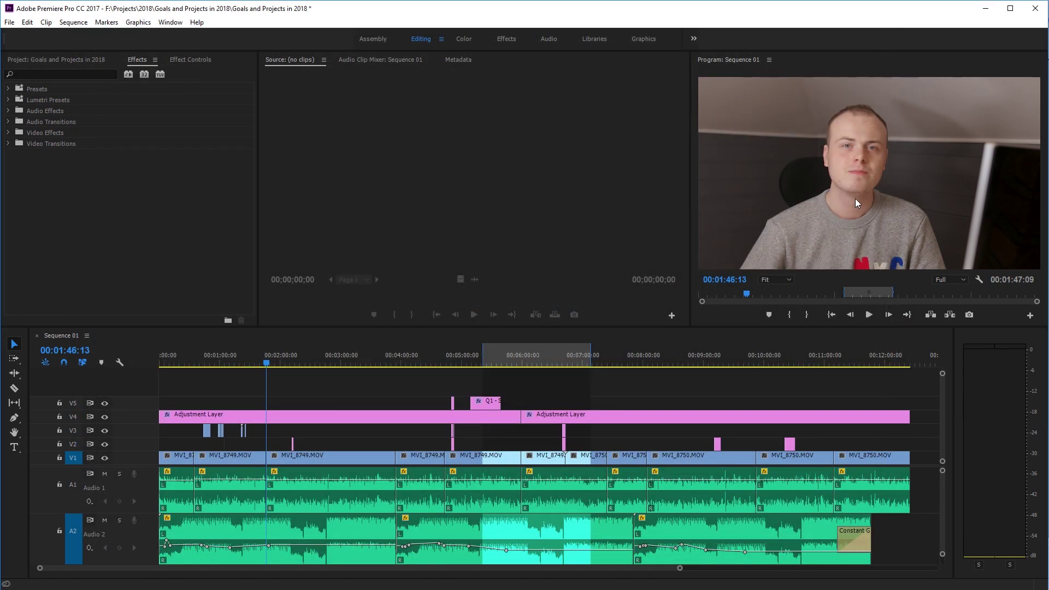
pyautogui.hotkey('ctrl', 'm')
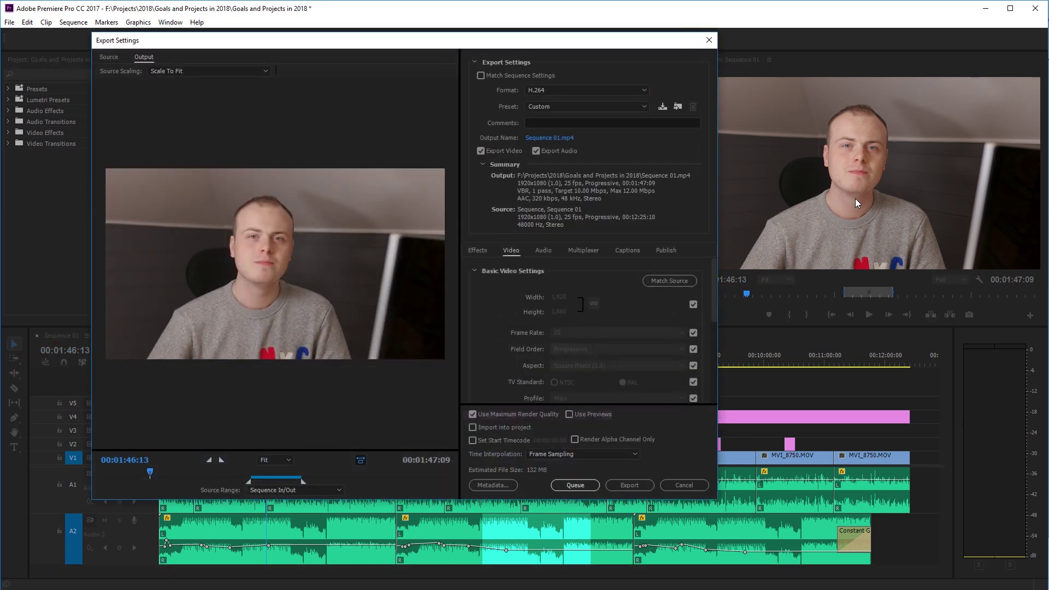
pyautogui.click(574, 485)
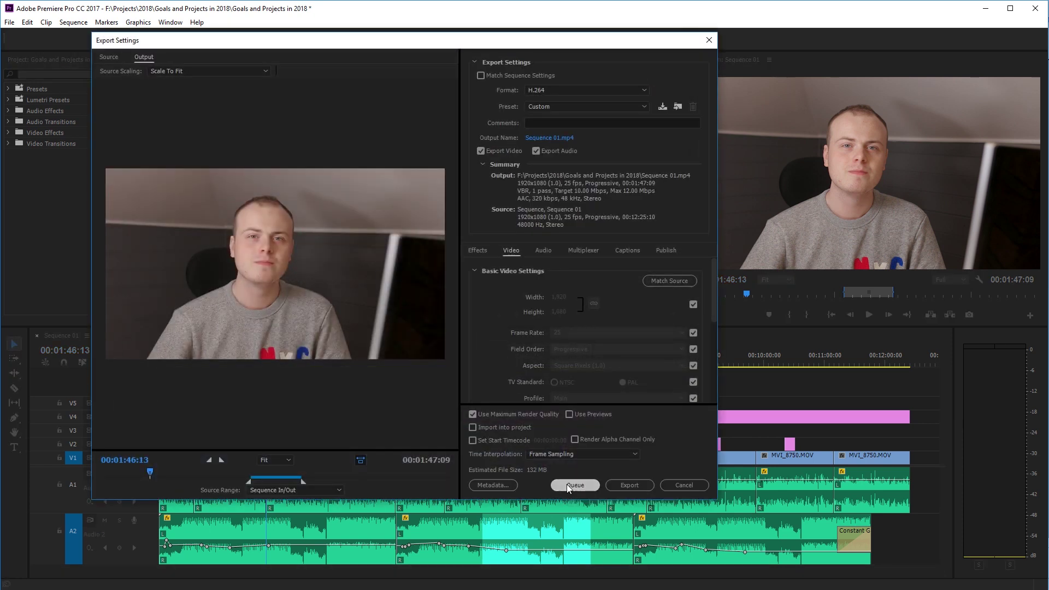